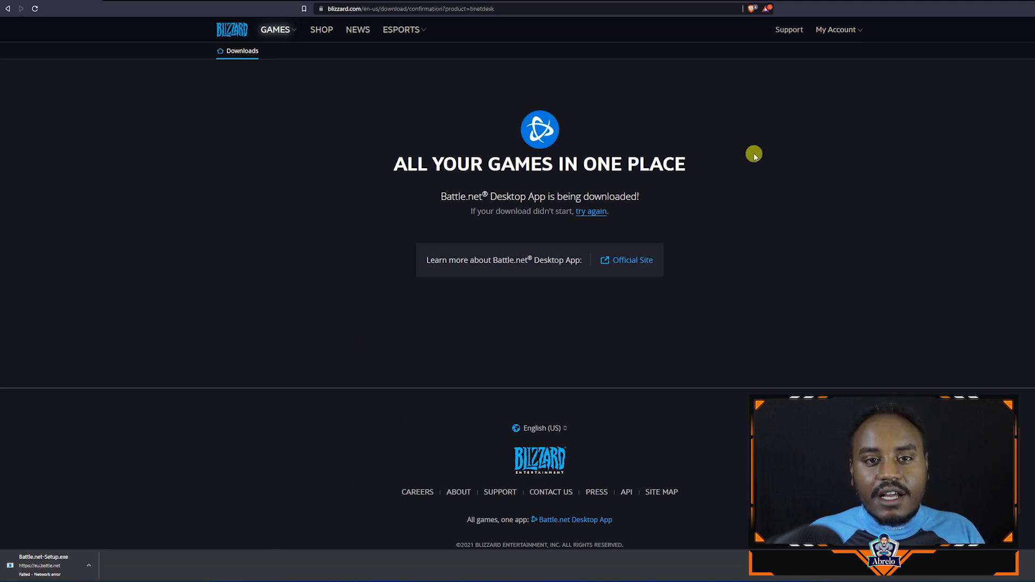
Start a free Battle.net account, enter the date of birth, and pick the starfish tile to verify.
click(851, 30)
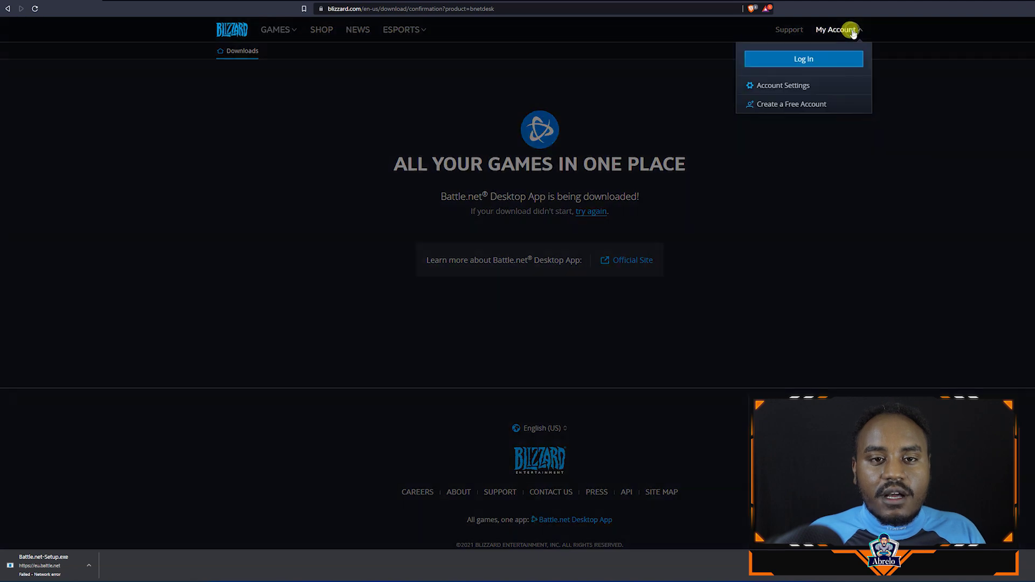
click(820, 105)
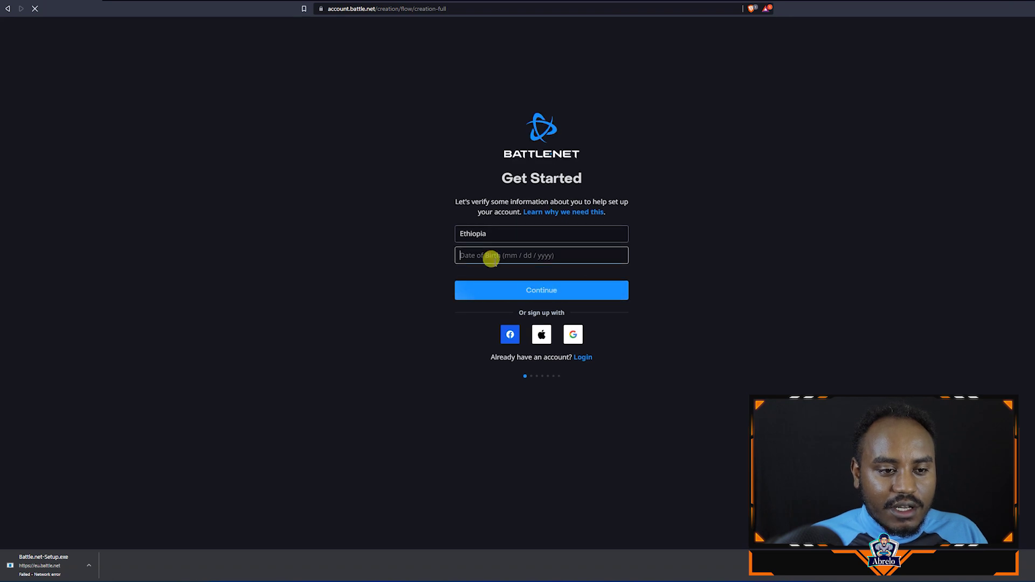
click(524, 255)
text(10291991)
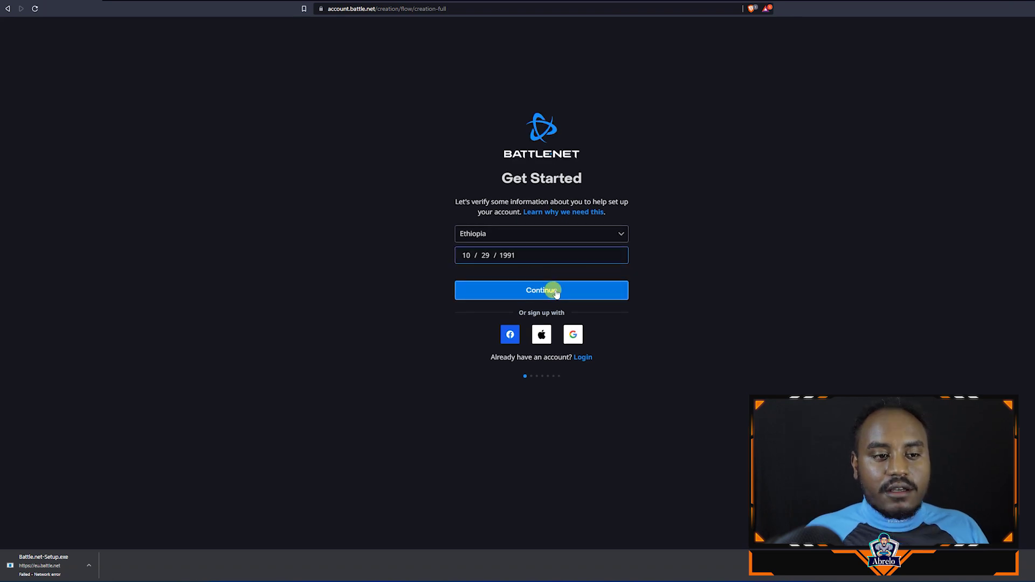
click(550, 289)
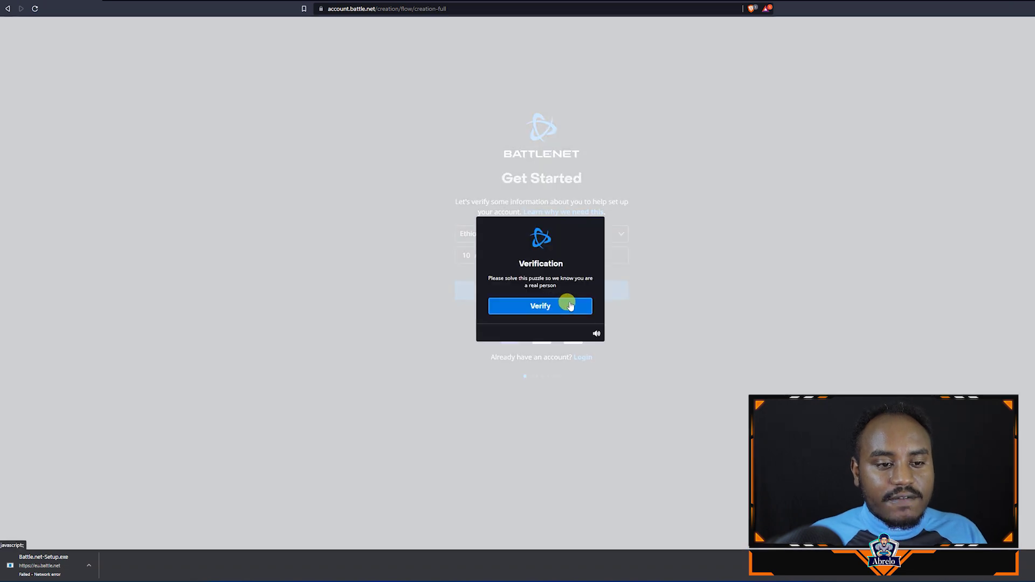
click(548, 307)
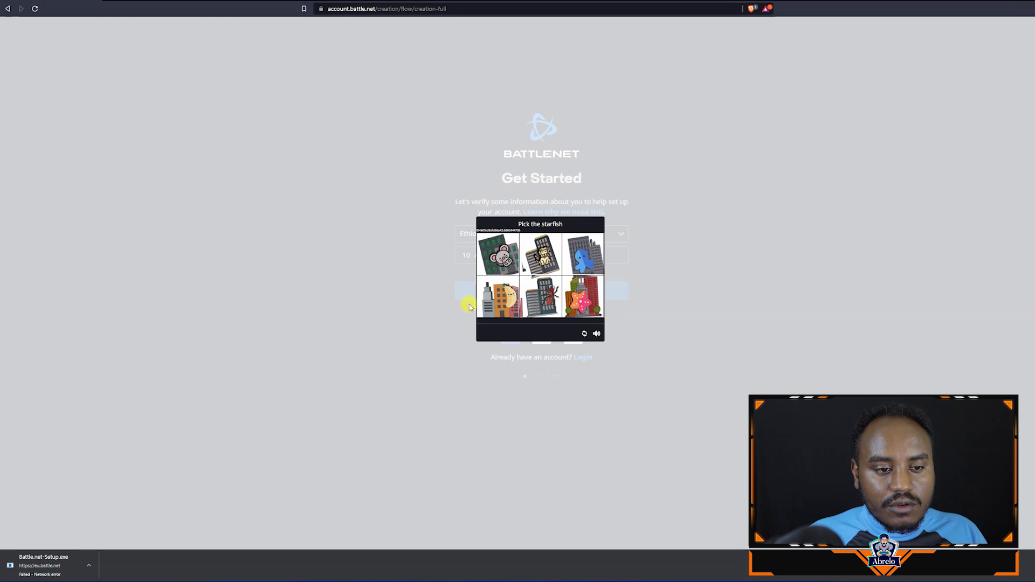
click(582, 295)
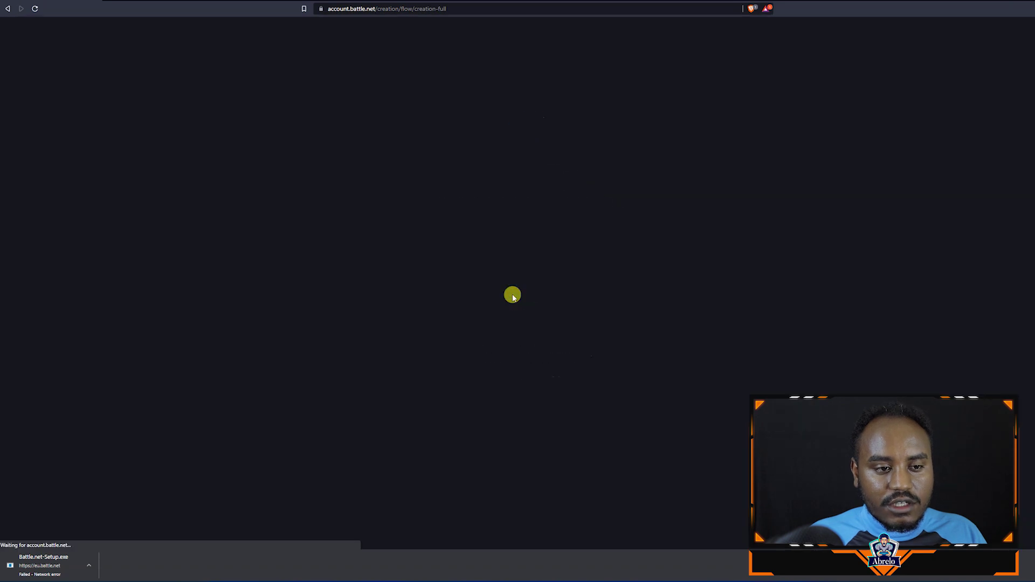
Fill in the first and last name on the account form and continue.
click(504, 247)
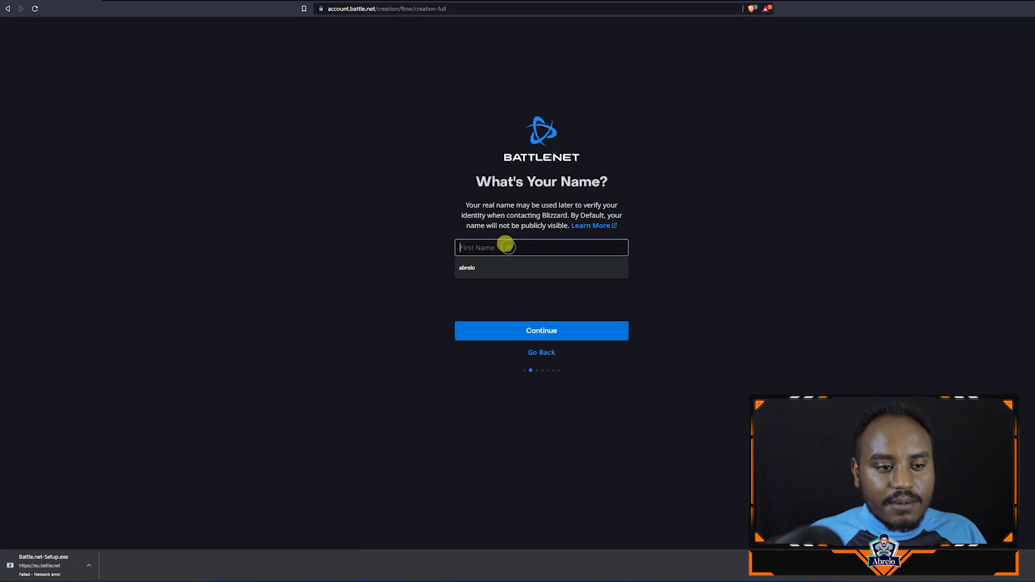
click(492, 265)
click(489, 266)
text(hd)
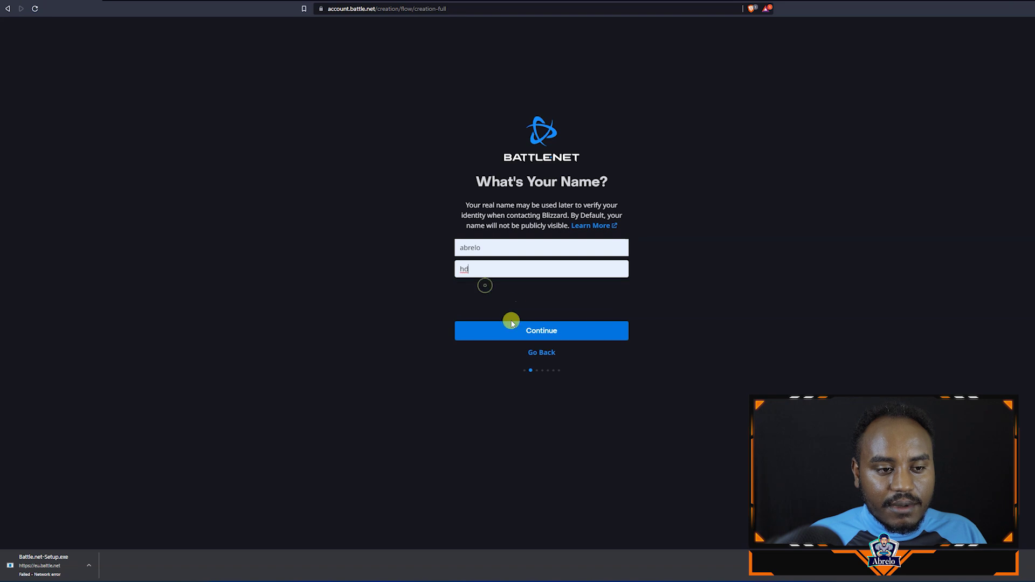
click(509, 330)
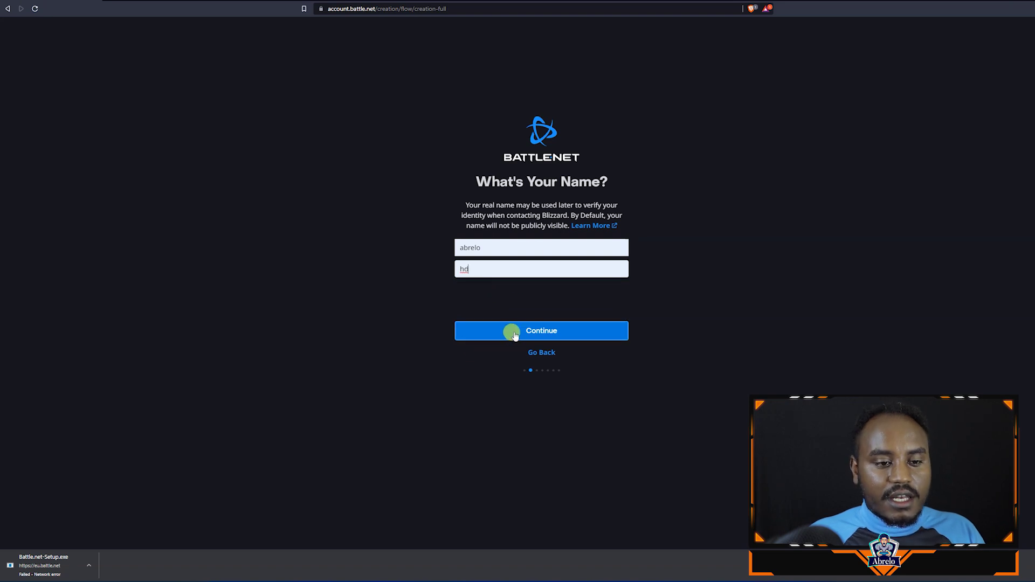
Enter the account e-mail, accept the Privacy Policy and terms, and continue to the password step.
click(492, 246)
text(te)
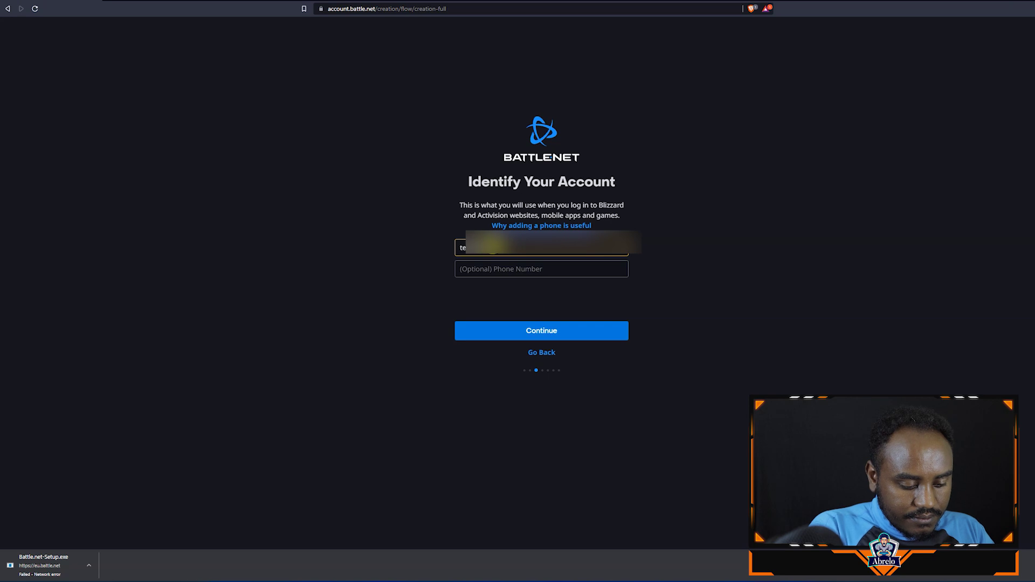
click(516, 330)
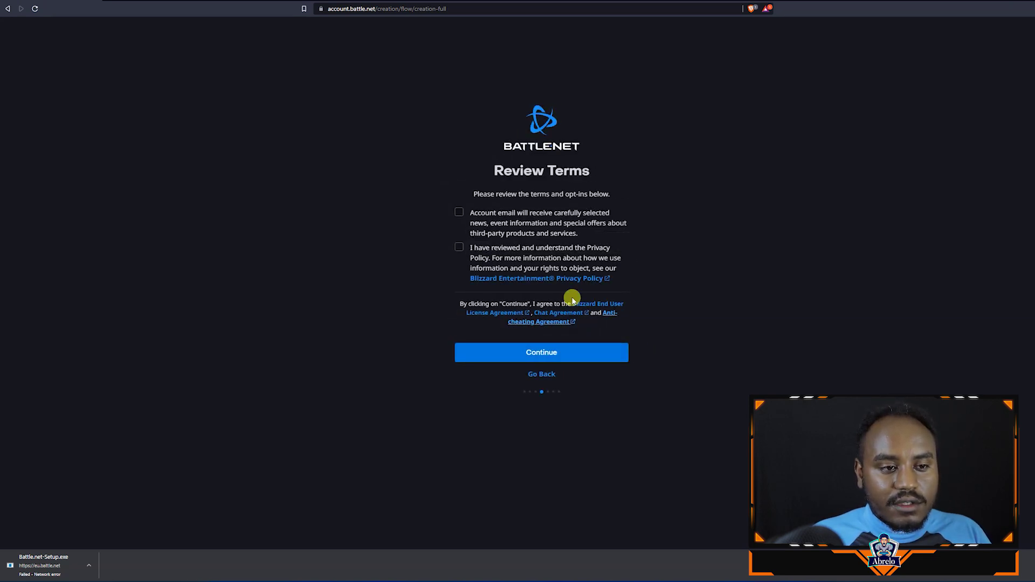
click(460, 249)
click(458, 213)
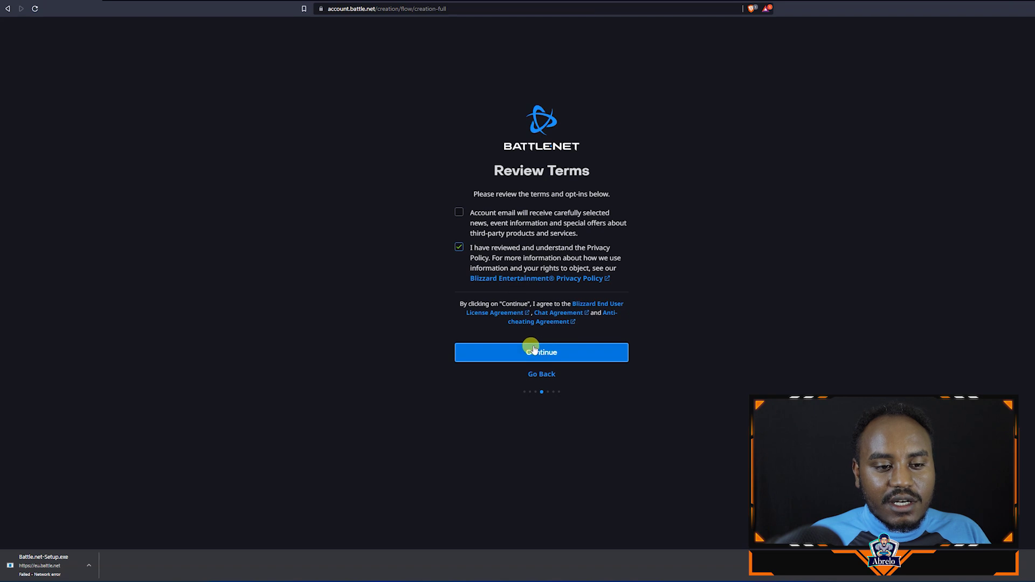
click(459, 212)
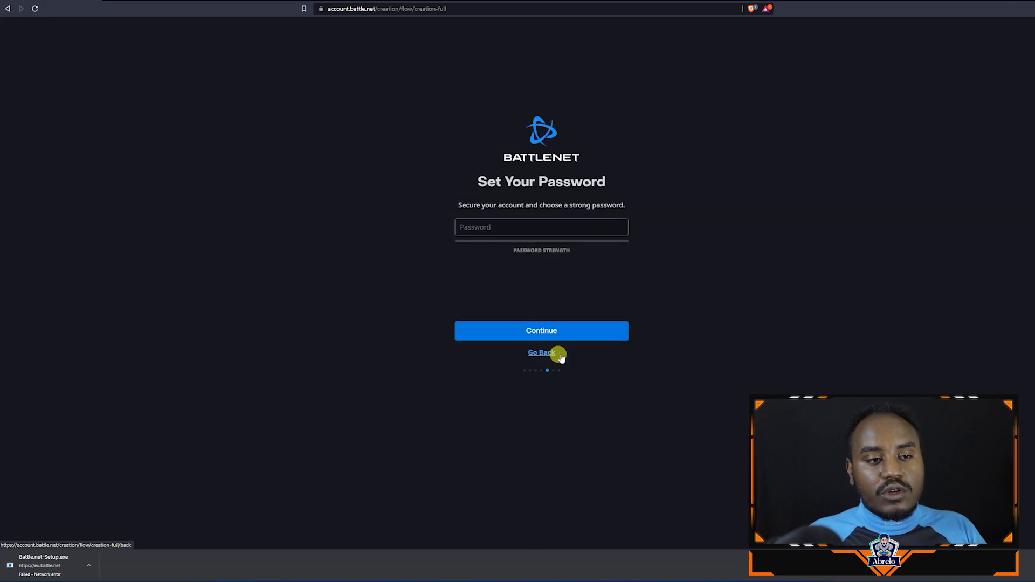
Set the account password, decline browser saving, and replace the suggested BattleTag with a custom one.
click(527, 225)
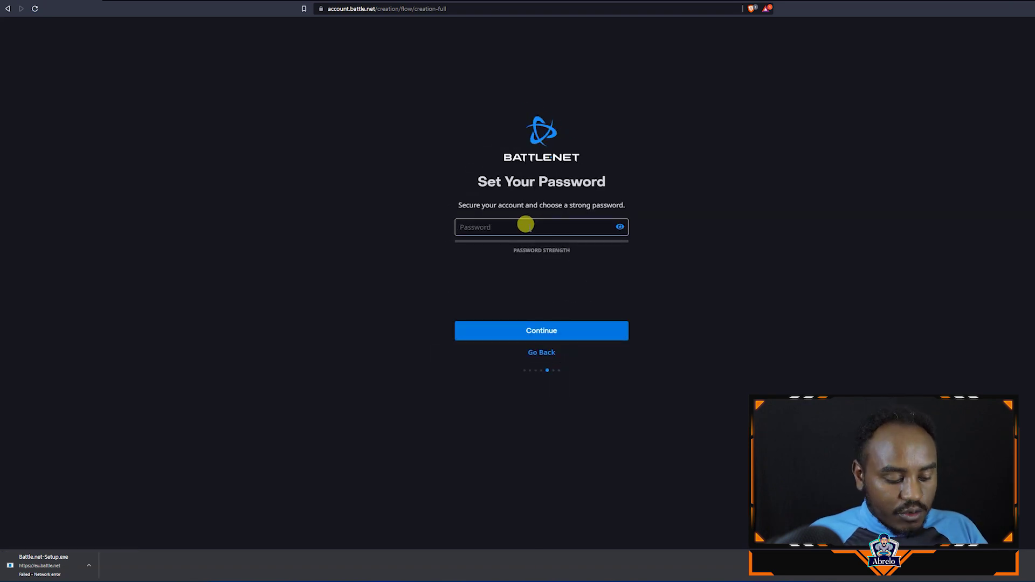
text(•••)
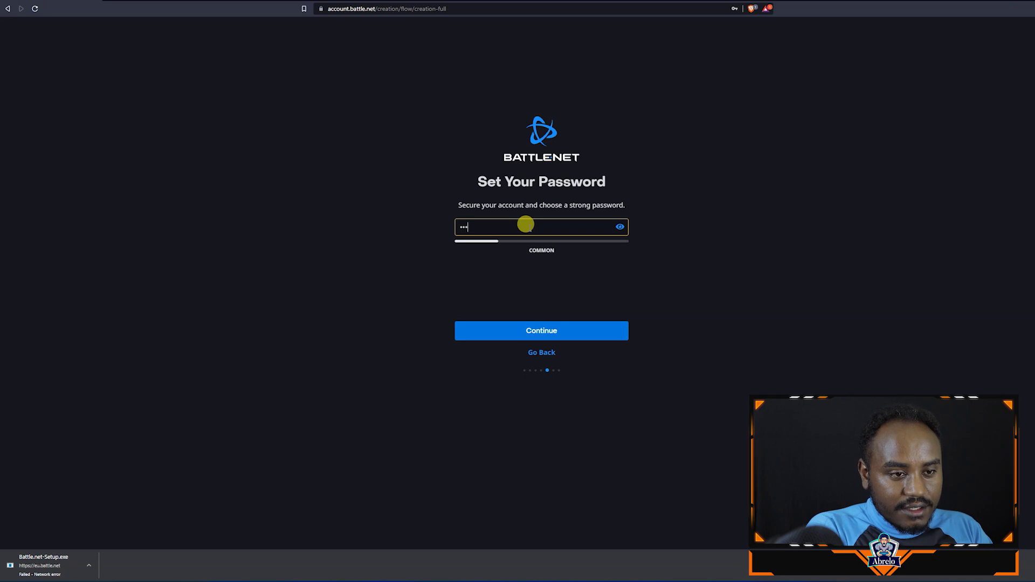
text(••••••)
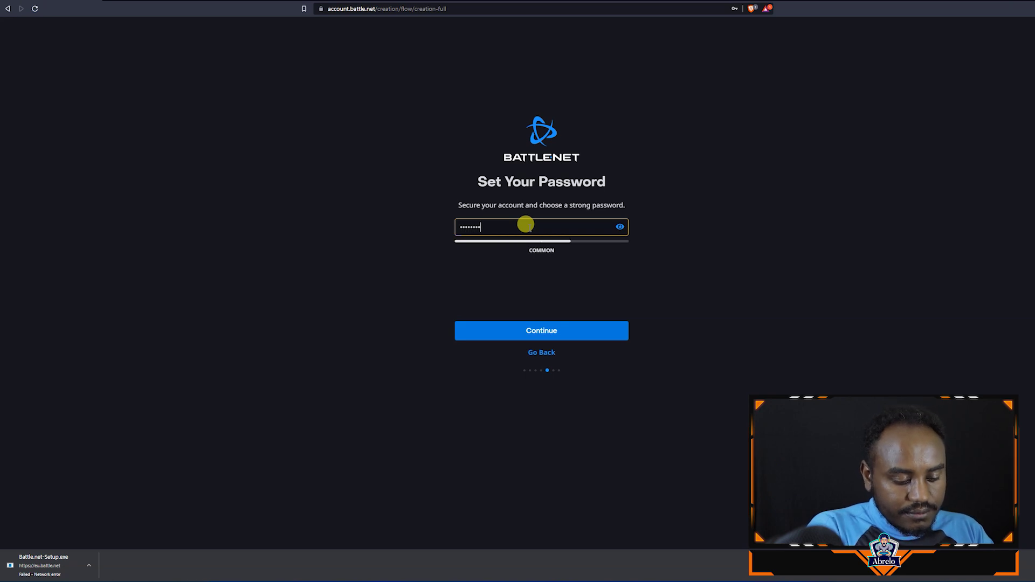
click(553, 334)
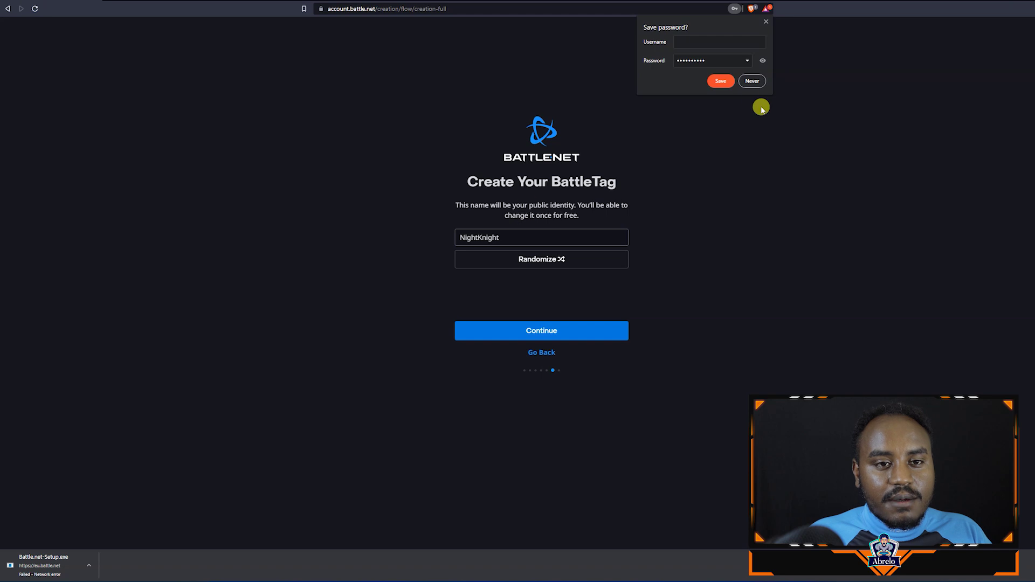
click(752, 82)
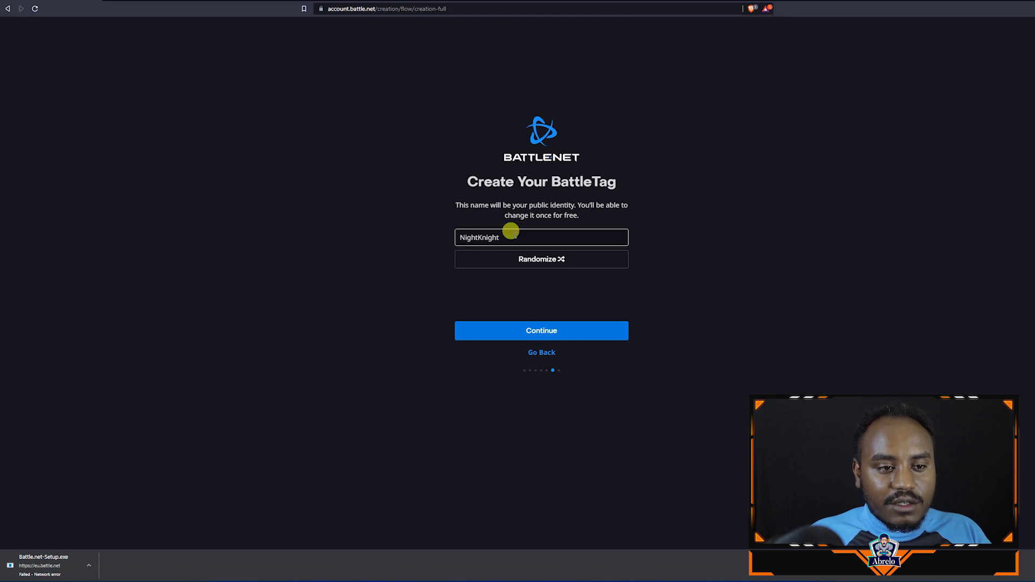
click(508, 230)
double_click(511, 234)
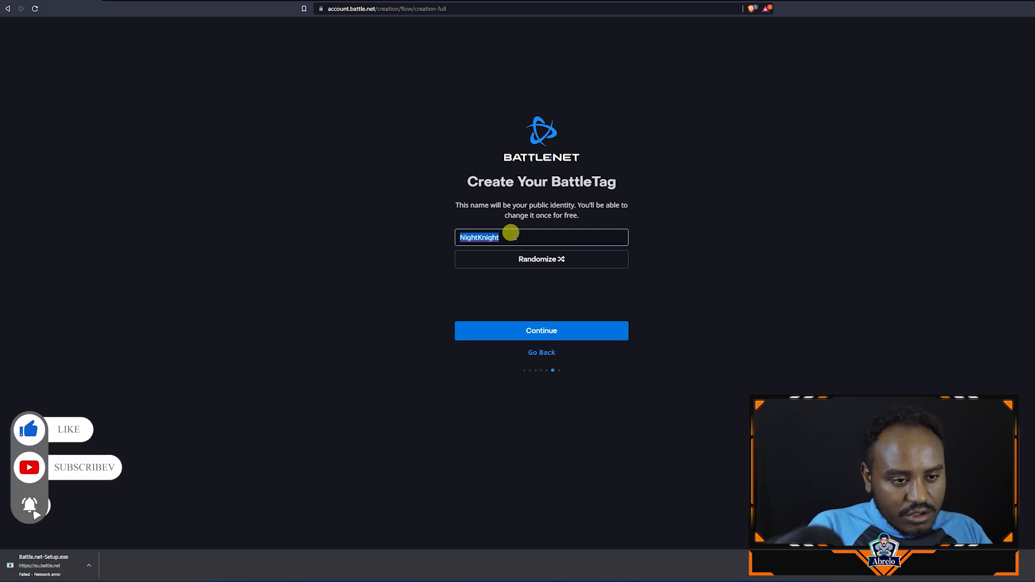
text(Abrelo)
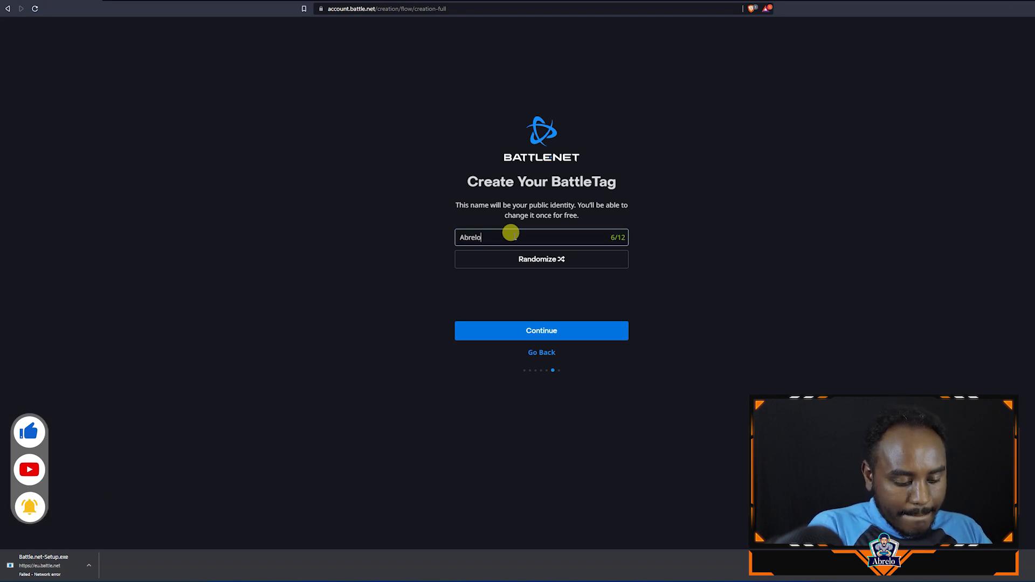
text(Gaming)
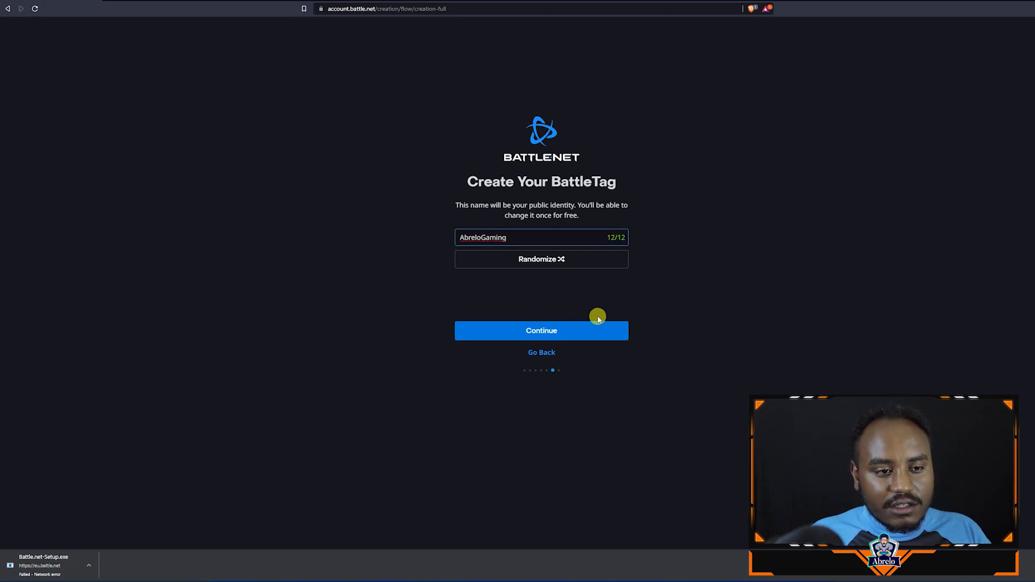
click(546, 336)
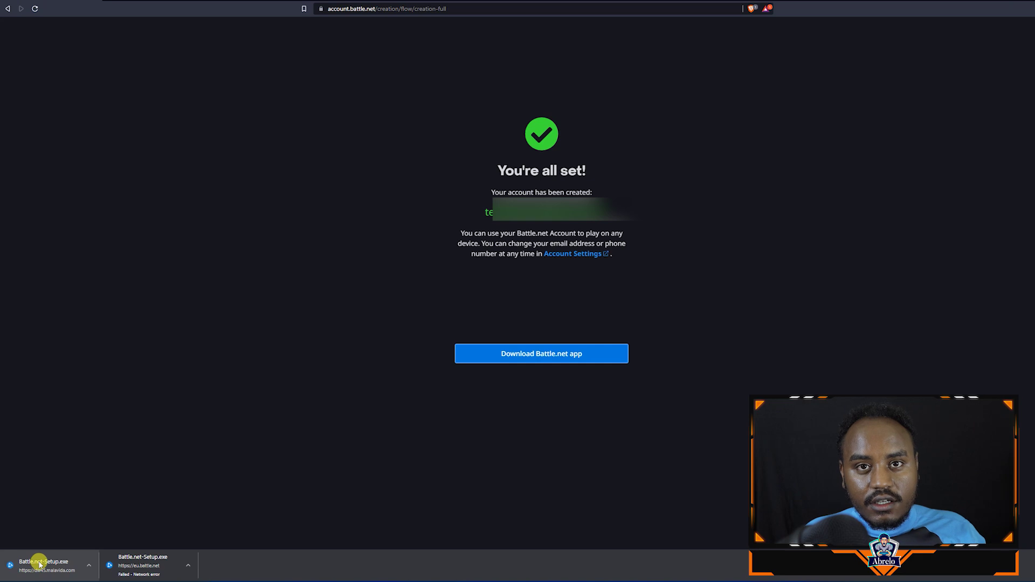
Run Battle.net-Setup.exe and keep English (US) as the installer language.
click(39, 564)
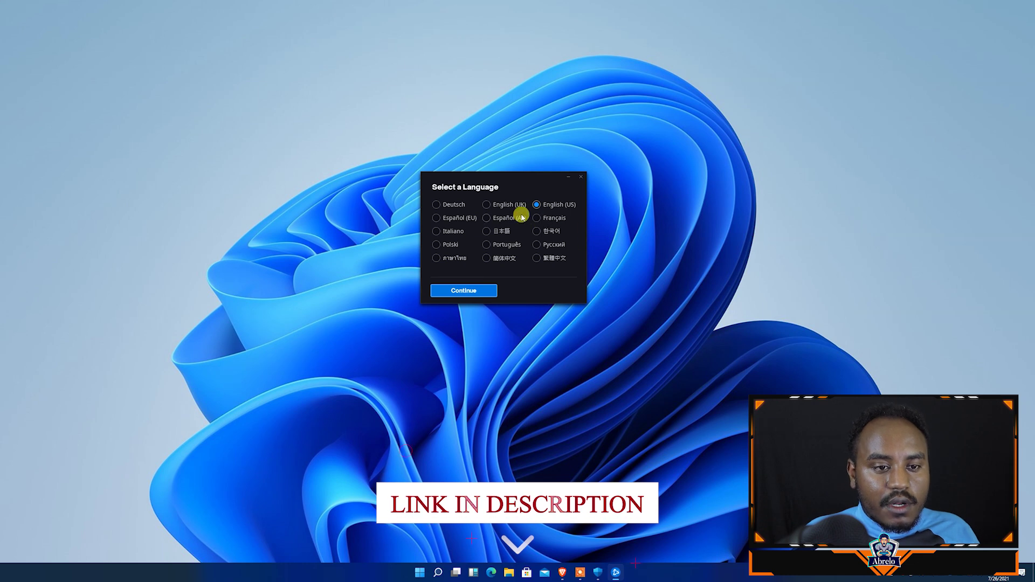
click(462, 291)
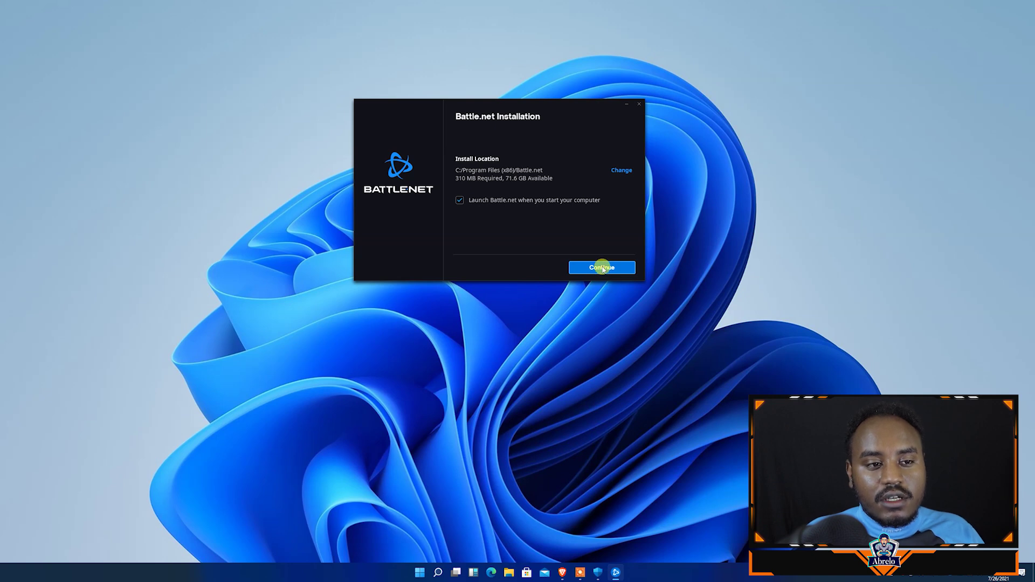
Install Battle.net to C:/Program Files (x86)/Battle.net with the default settings.
click(602, 268)
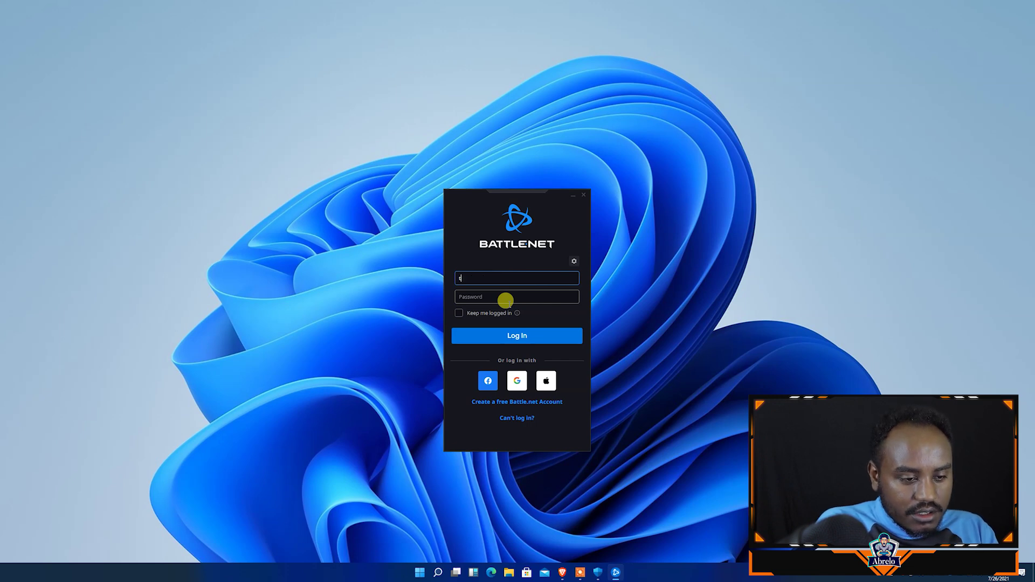
Log in to the new account, close the Scan For Games results, and dismiss the welcome message.
click(531, 335)
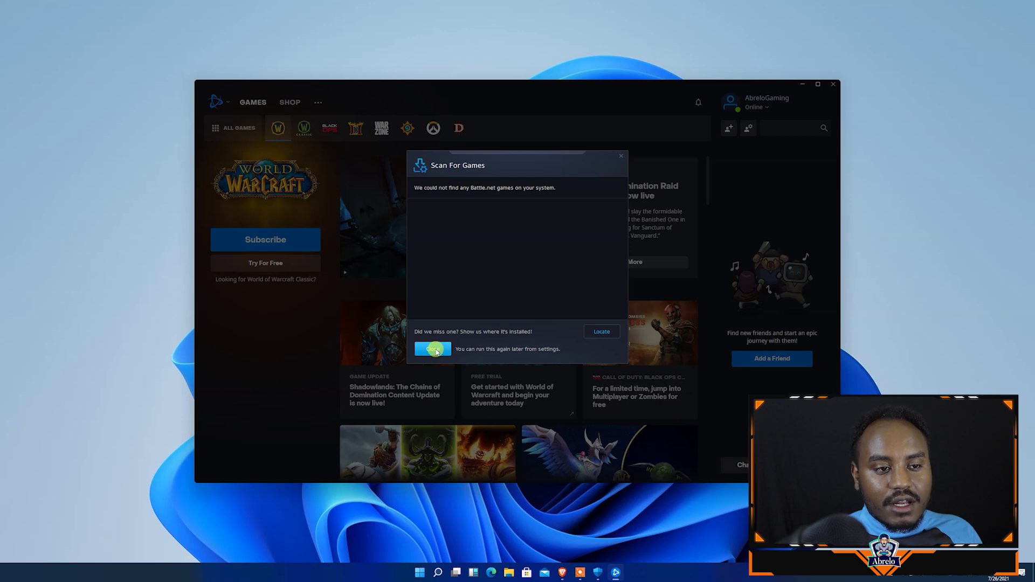
click(435, 349)
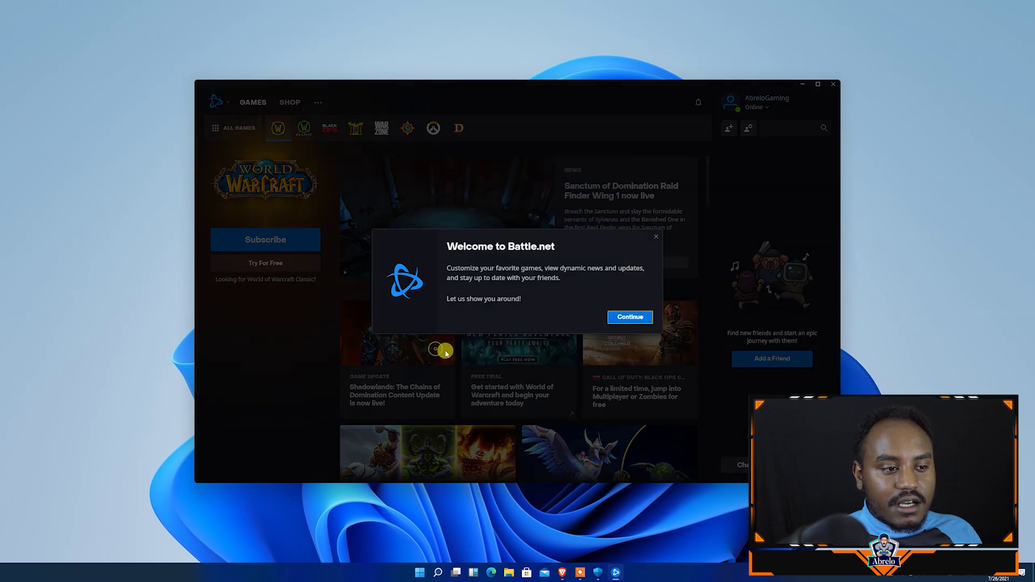
click(629, 317)
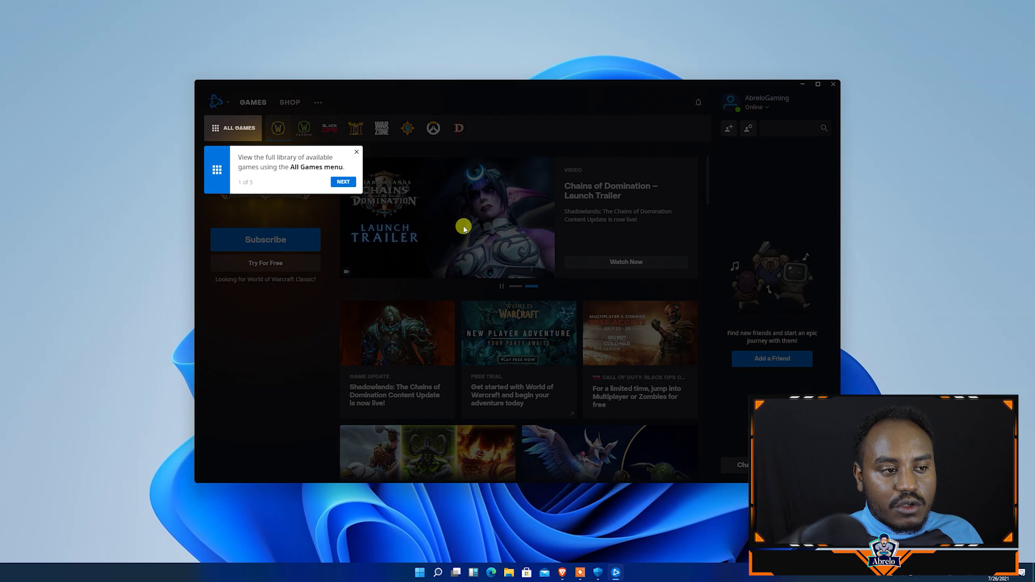
Dismiss the tour tips and browse the games library to the Call of Duty: Warzone page.
click(356, 155)
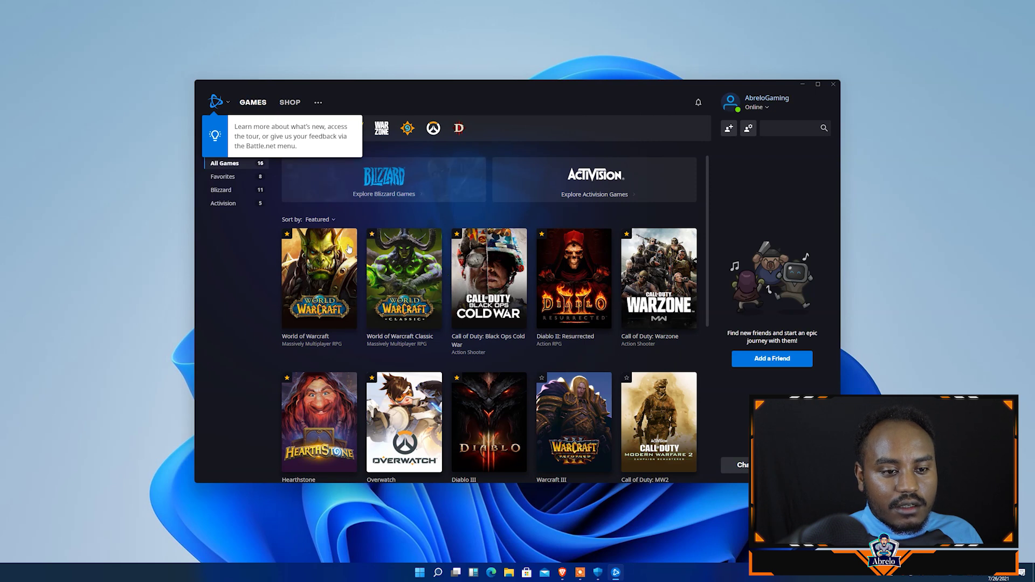
click(251, 105)
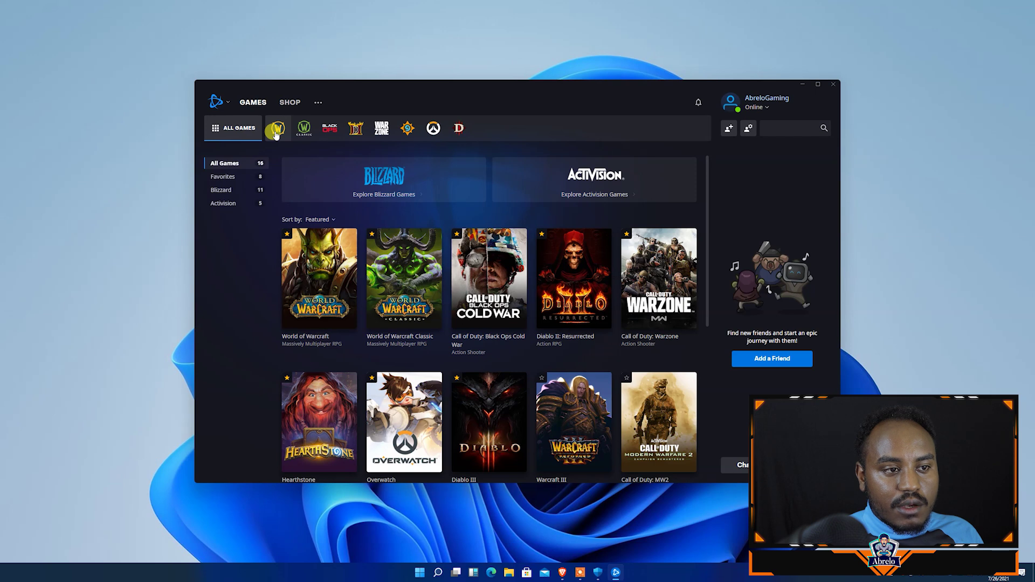
scroll(434, 298, down, 5)
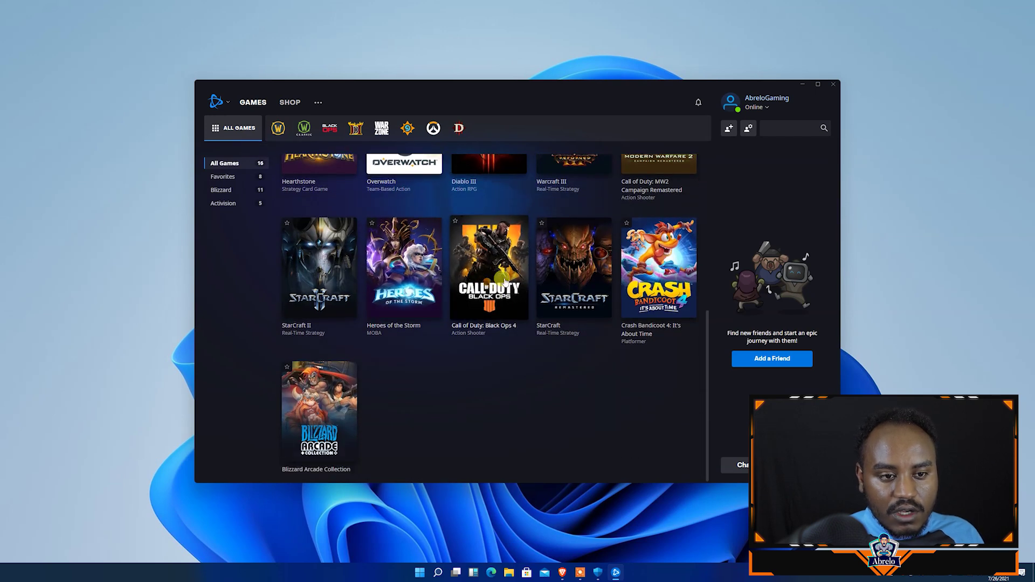
click(492, 268)
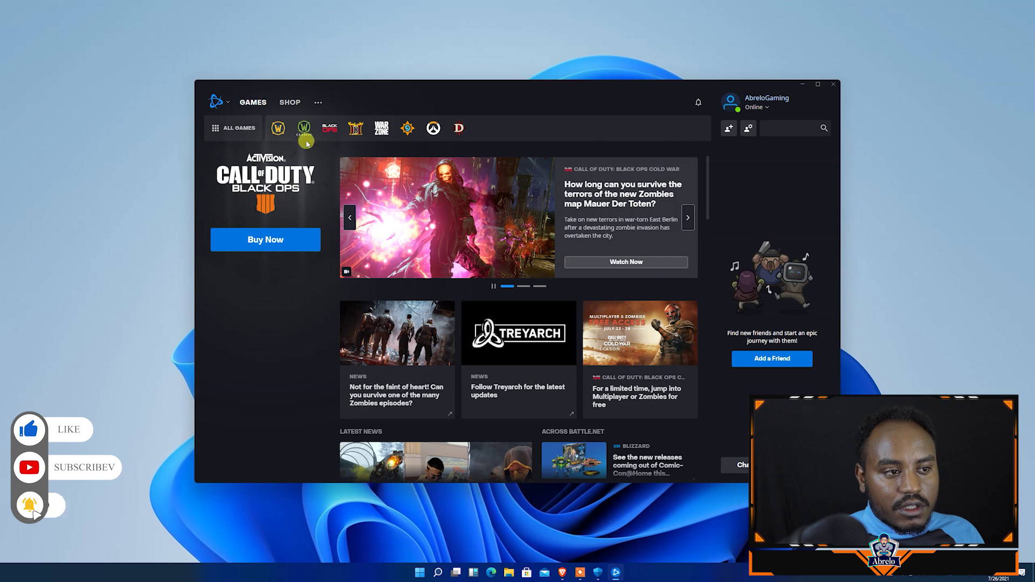
click(240, 128)
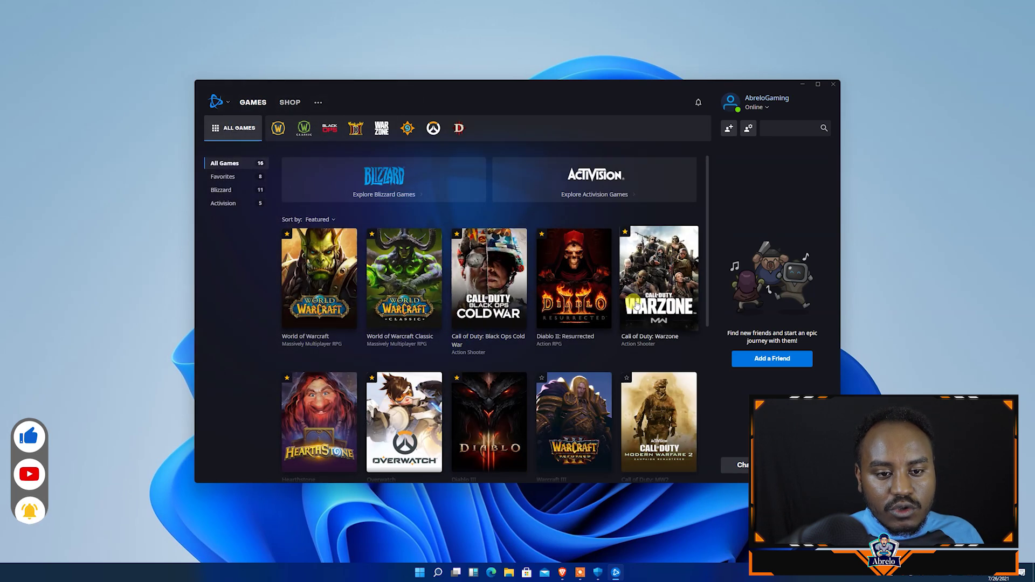
click(660, 272)
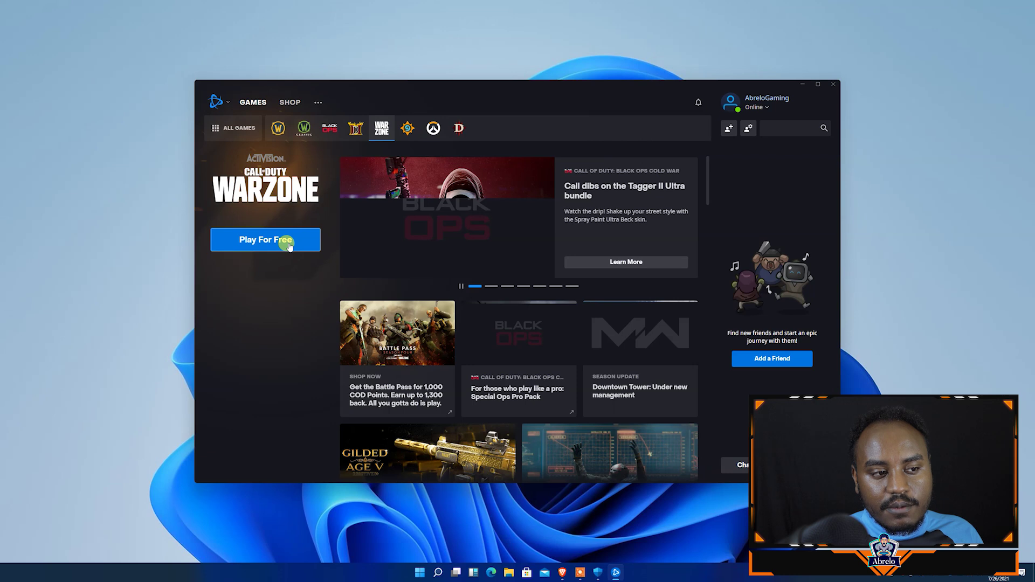
Choose Play For Free on Warzone and submit a mobile phone number for SMS verification.
click(289, 245)
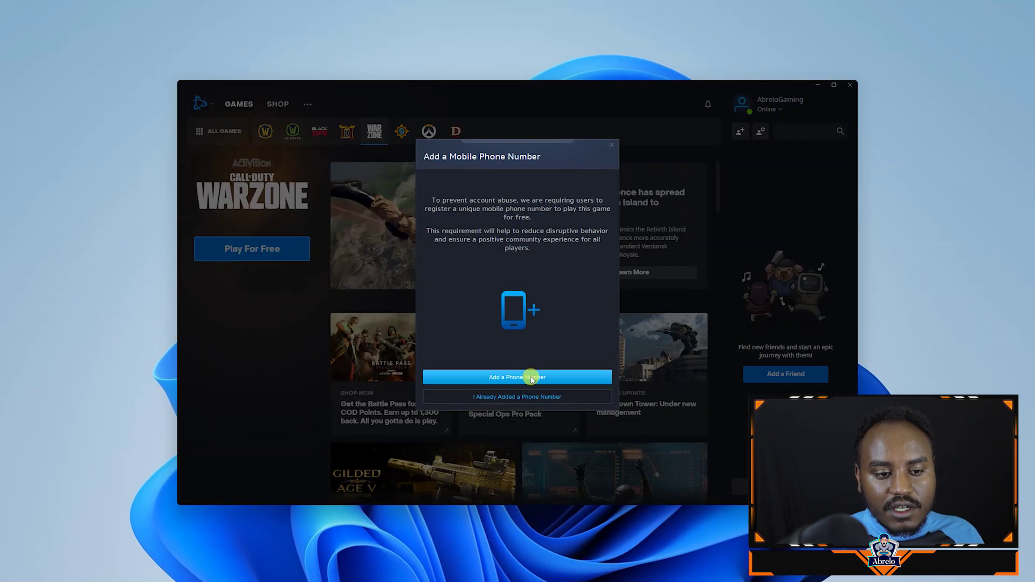
click(531, 377)
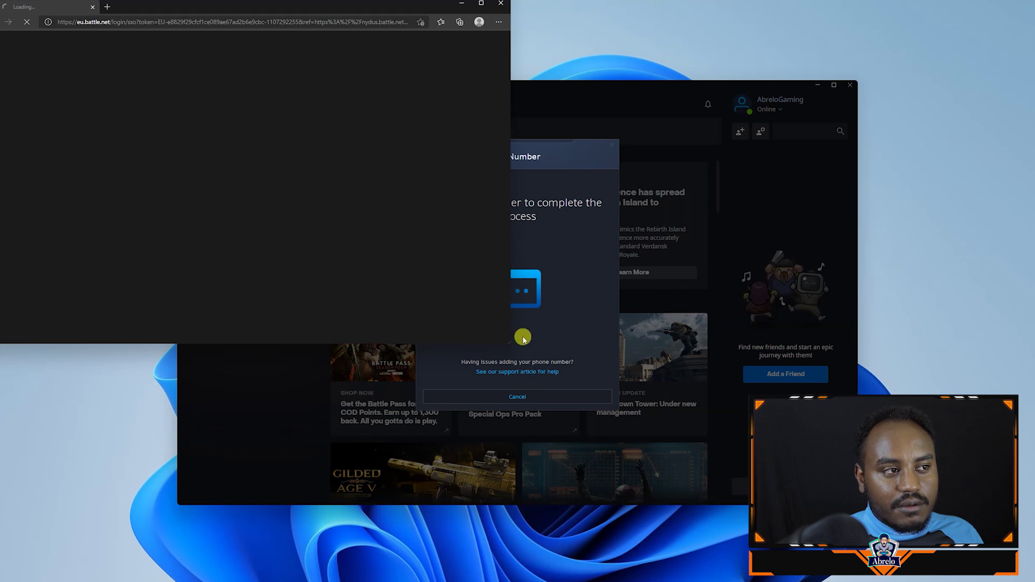
click(182, 196)
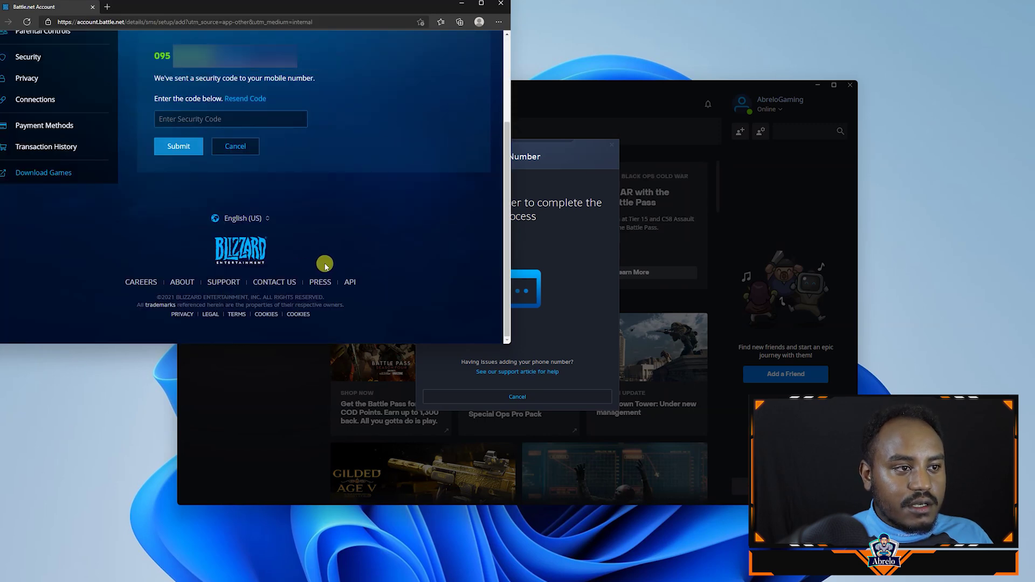
Enter the texted security code to attach the phone number, then close the browser.
click(198, 120)
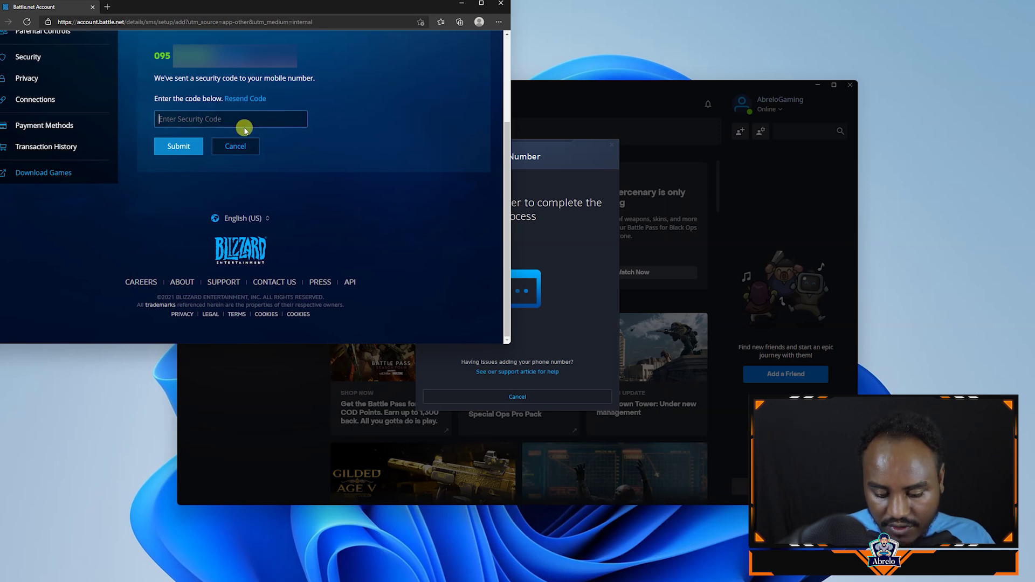
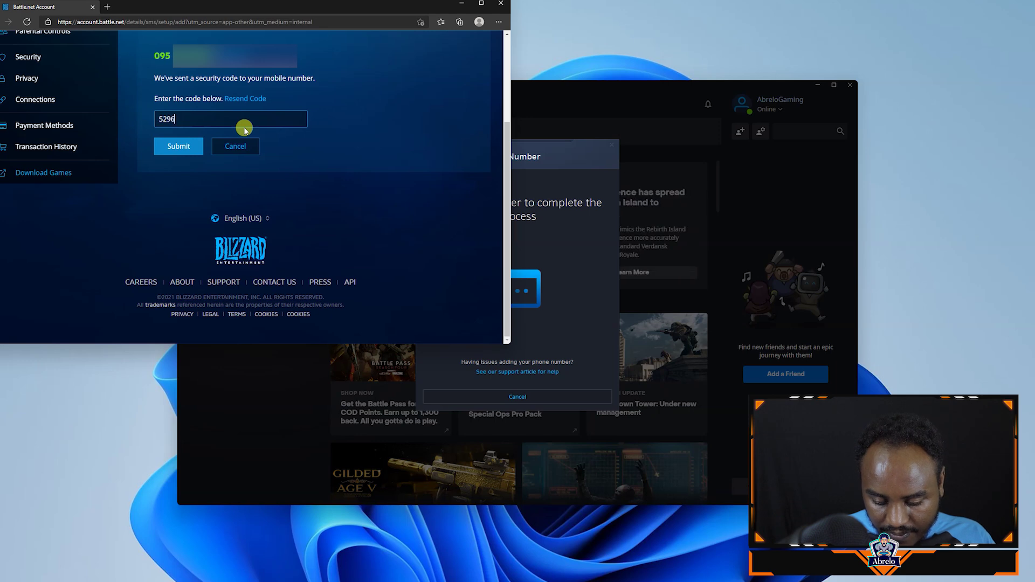
click(175, 146)
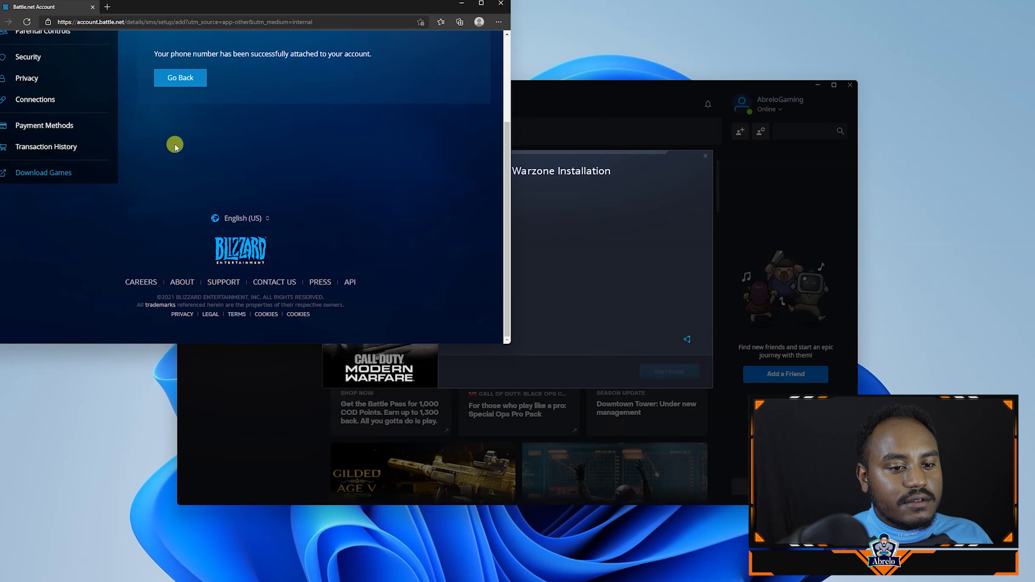
click(502, 7)
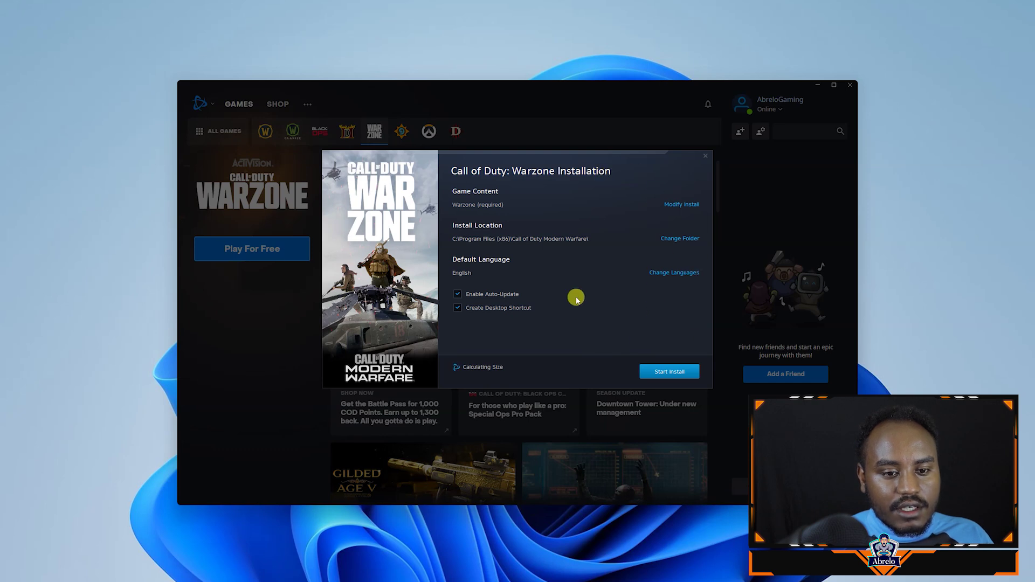
Review Warzone's Modify Install content options without changes, then choose Change Folder.
click(680, 238)
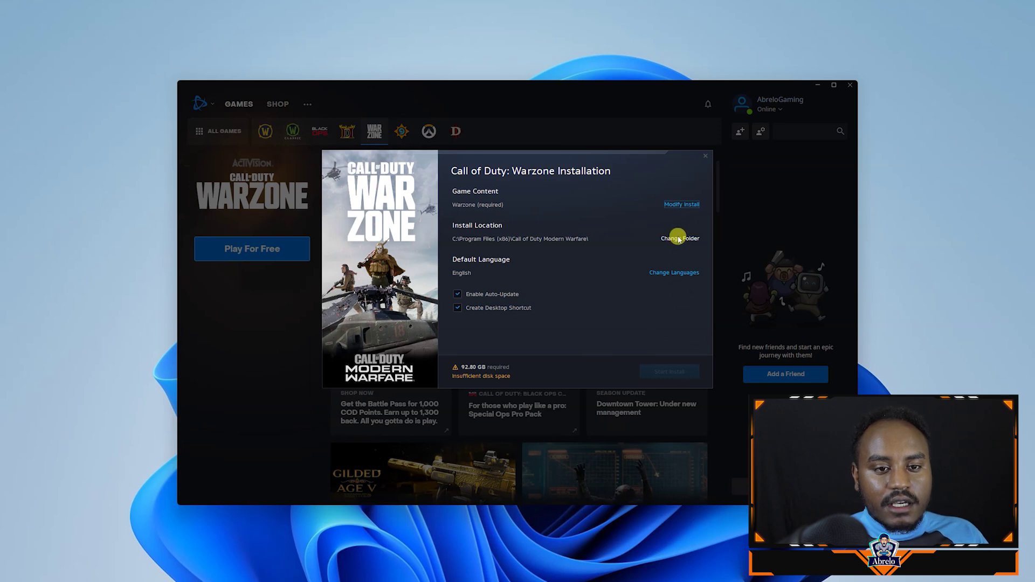
click(682, 205)
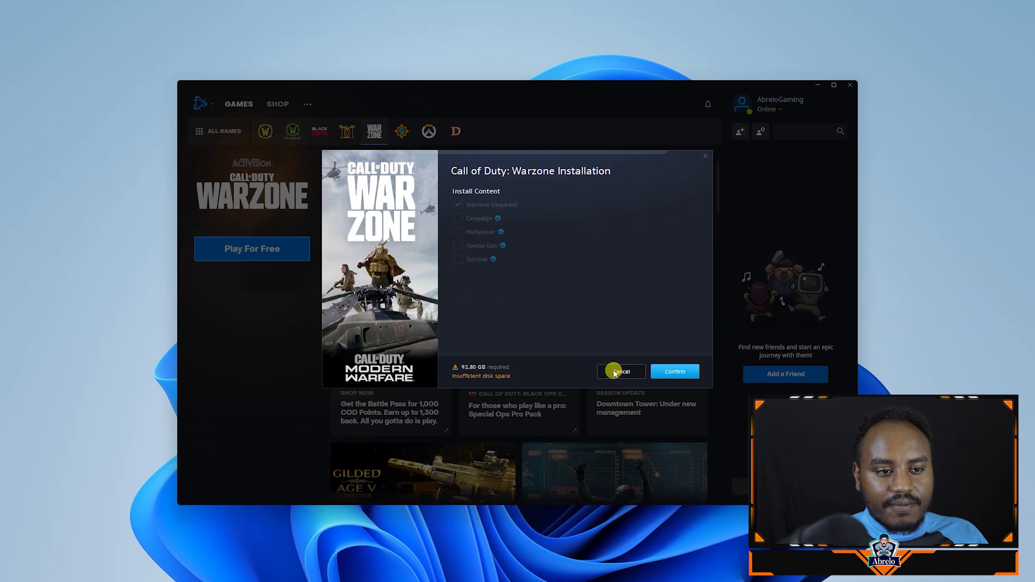
click(614, 372)
click(678, 206)
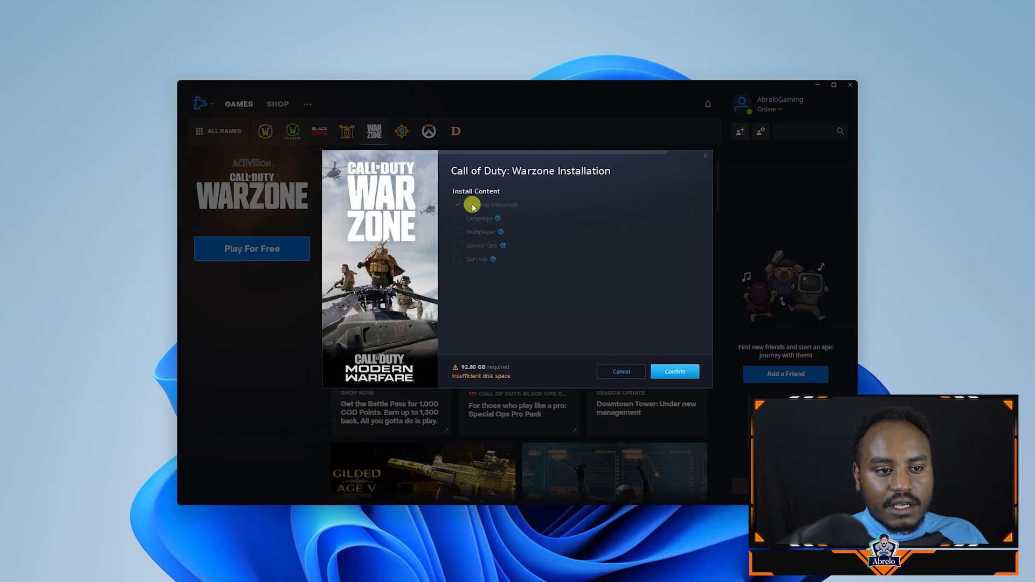
click(618, 373)
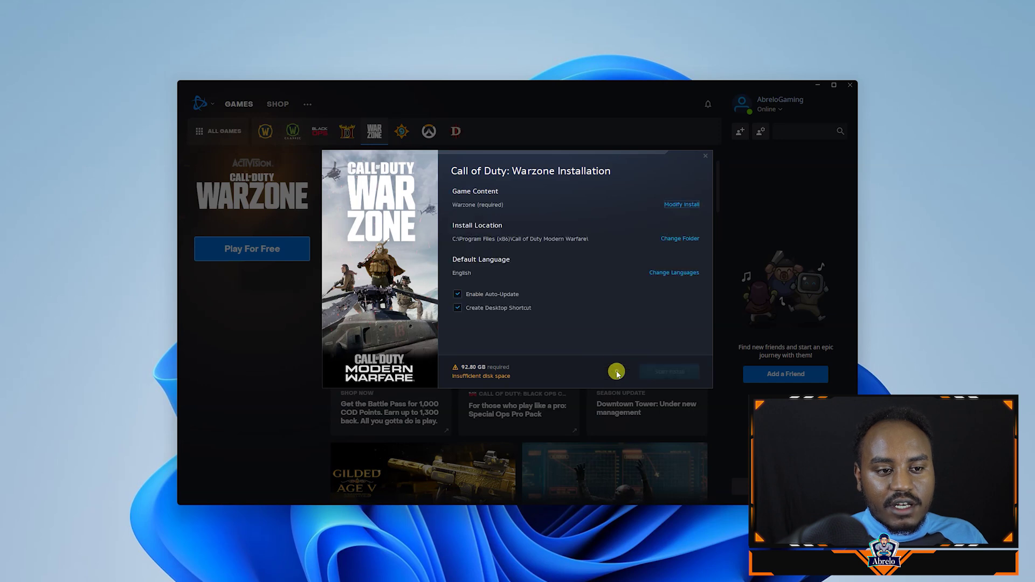
click(678, 238)
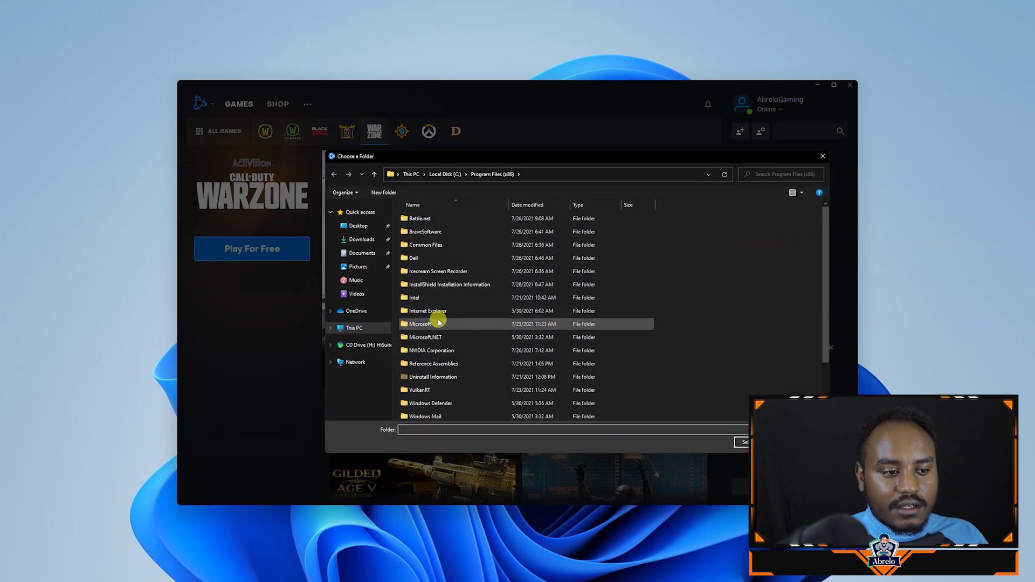
Select a drive under This PC as the Warzone install folder.
click(360, 329)
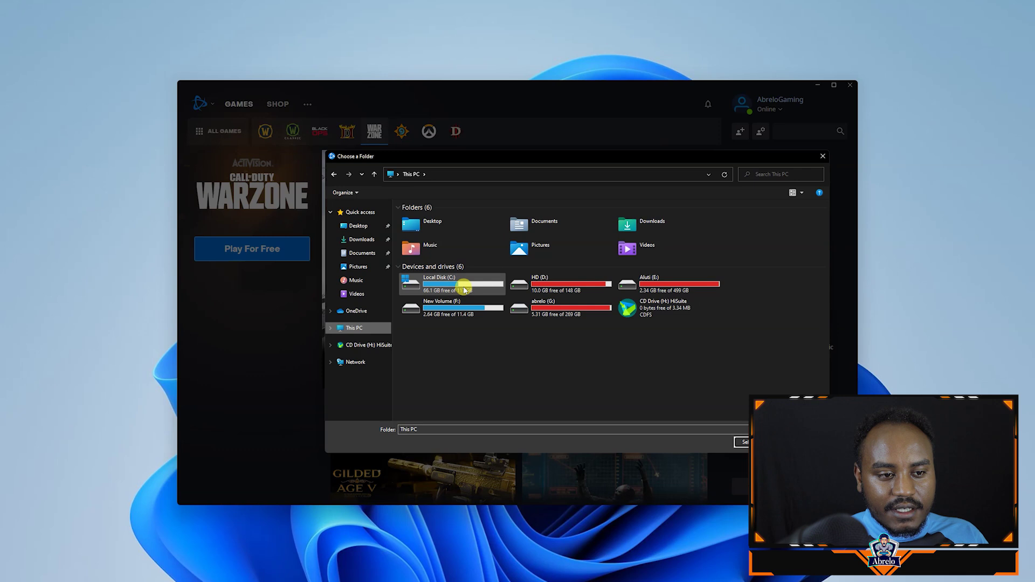
click(742, 442)
mouse_move(672, 378)
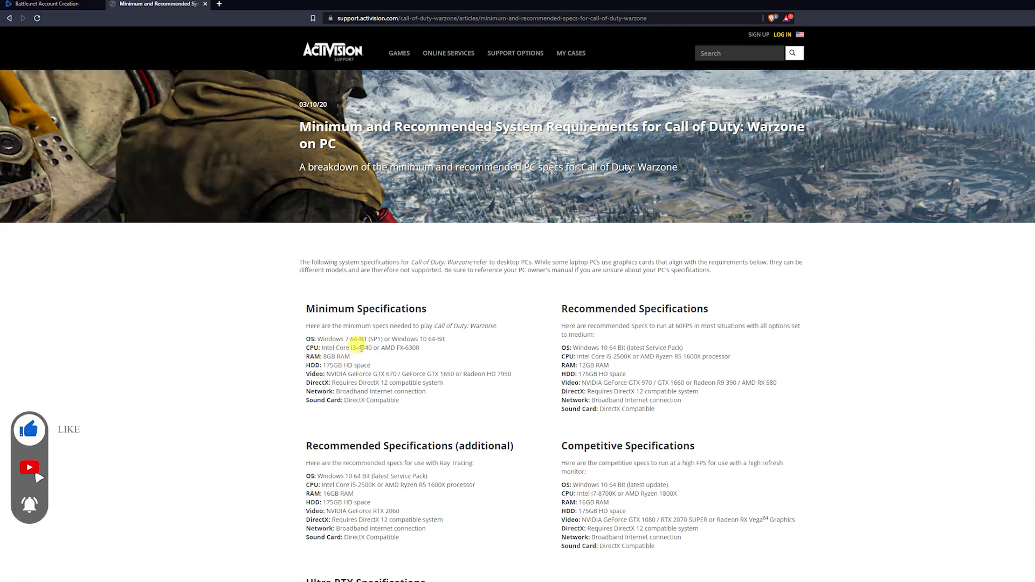
scroll(360, 348, down, 5)
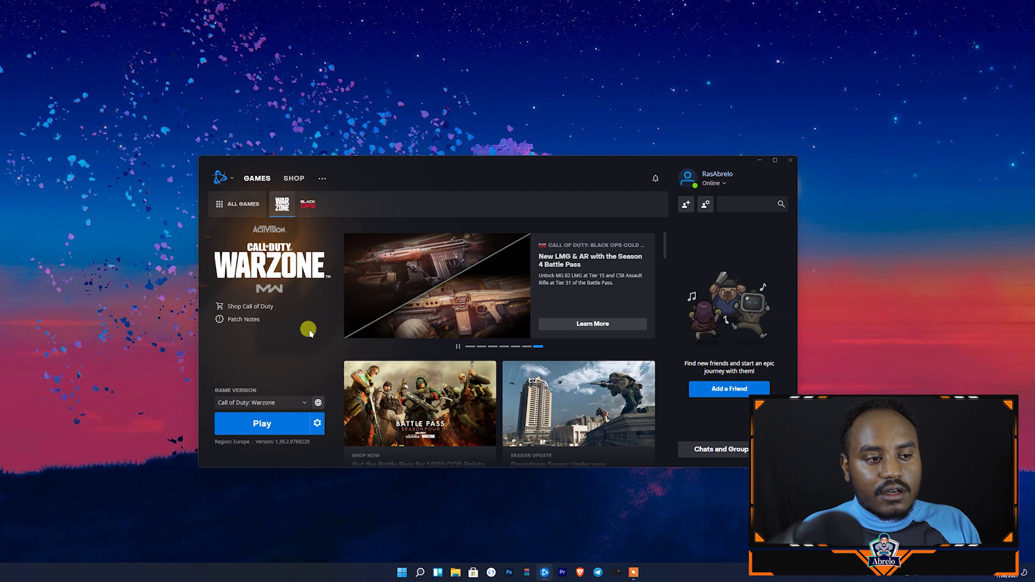
Play Call of Duty: Warzone from the games library and switch its menu to the Weapons tab.
click(231, 207)
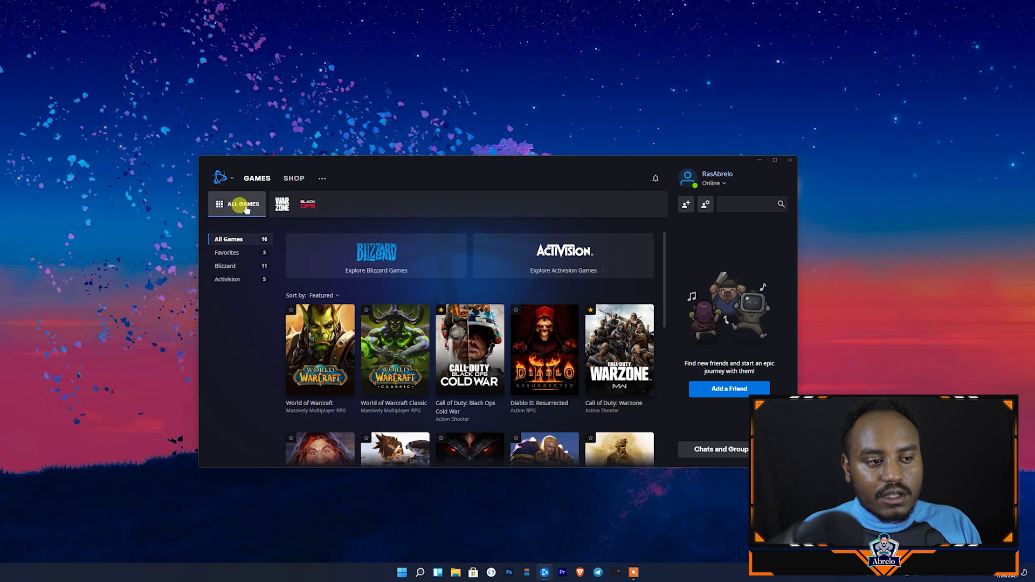
click(304, 205)
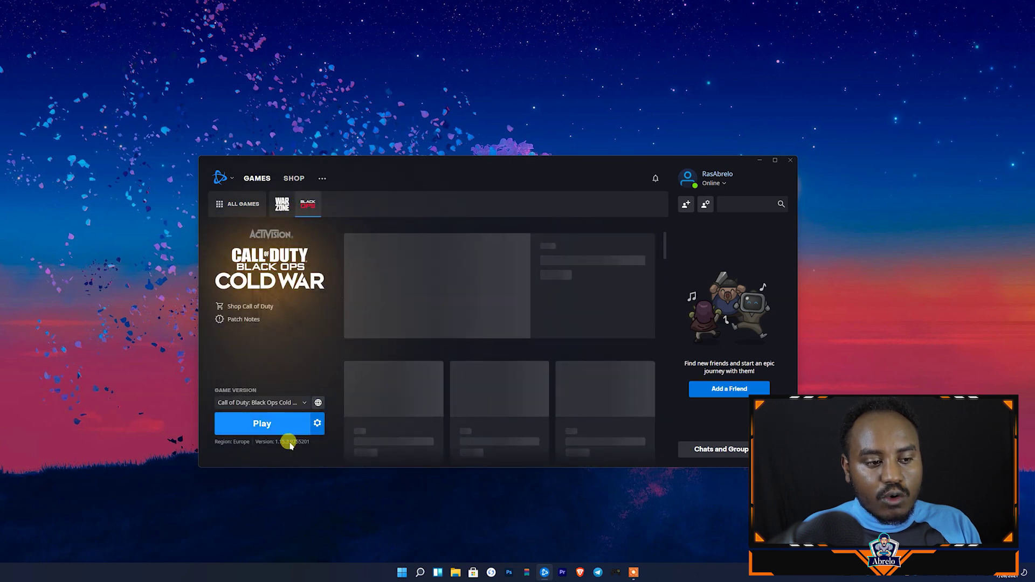
click(275, 202)
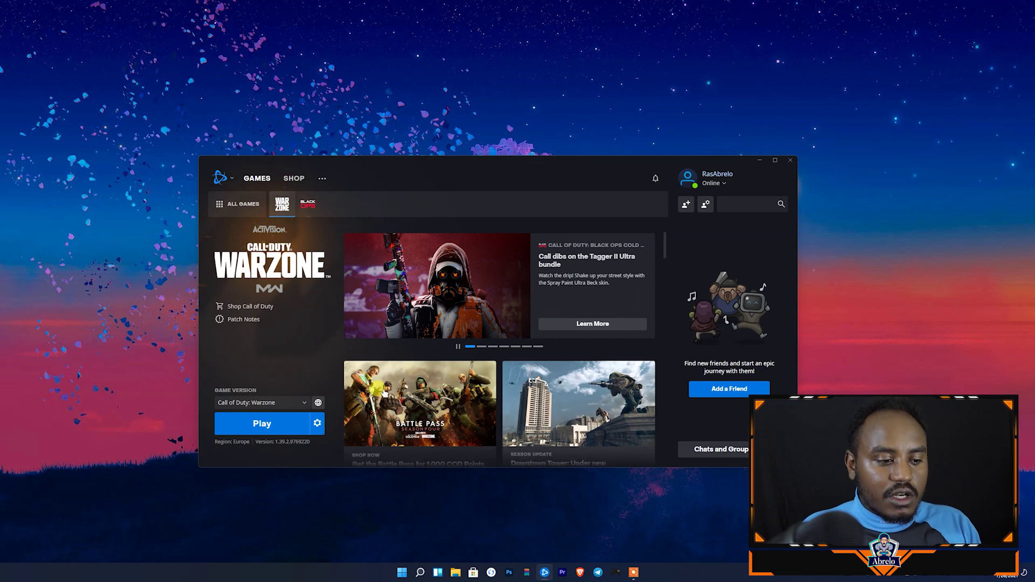
click(248, 428)
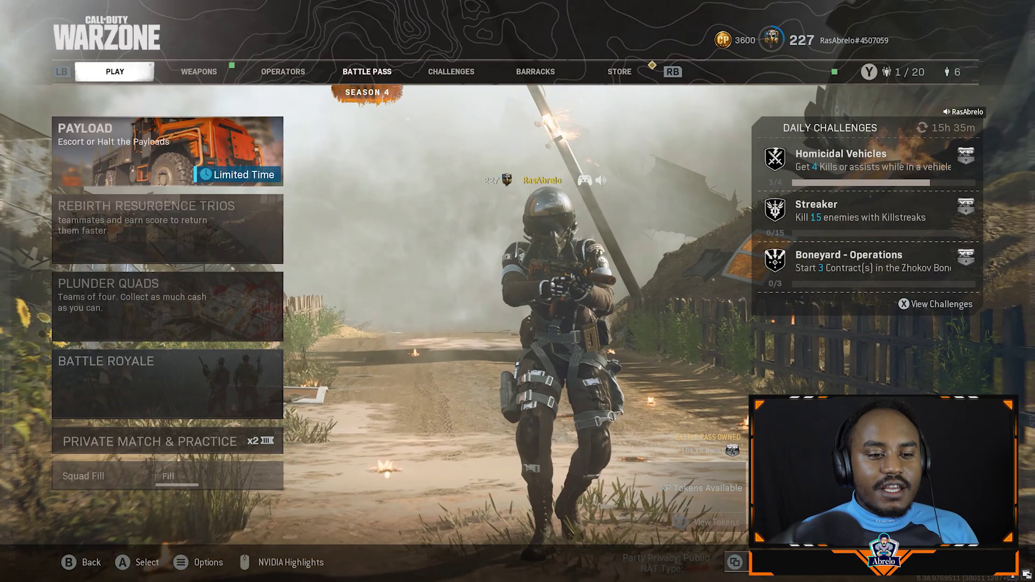
key(e)
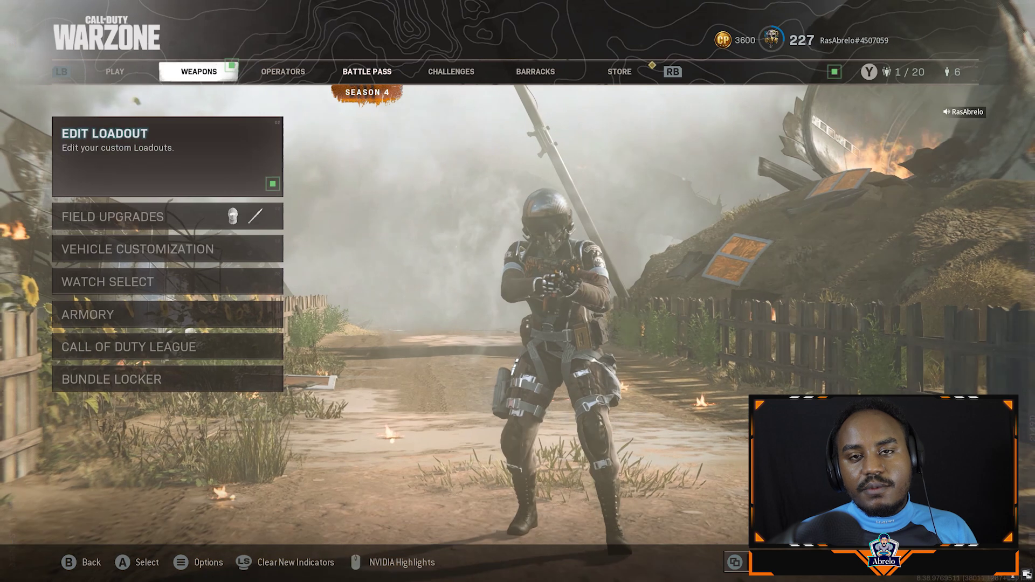